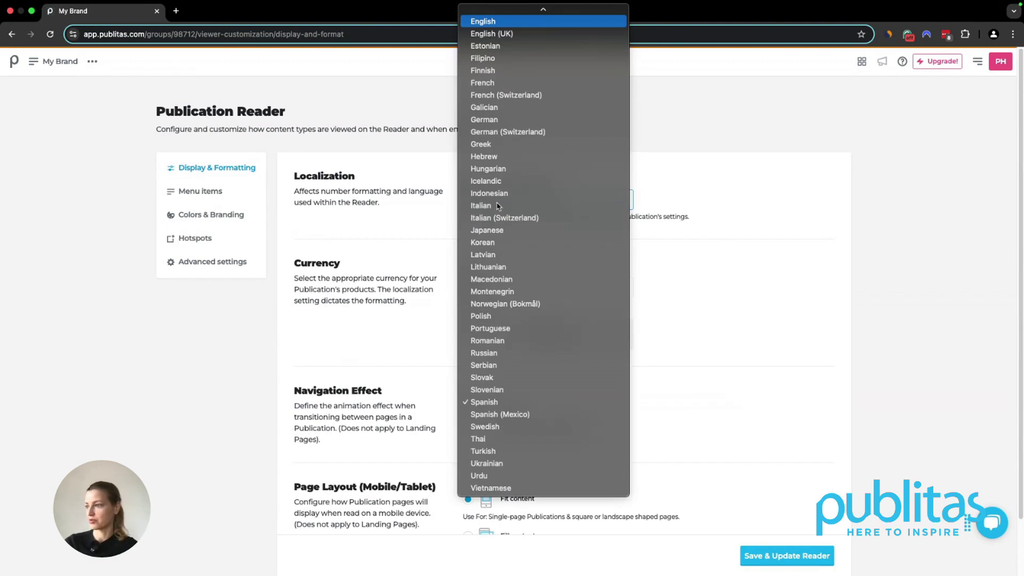
Set the reader language to English and the currency to US Dollar, and save the reader settings
{"action": "left_click", "coordinate": [508, 286]}
{"action": "type", "text": "us"}
{"action": "key", "text": "Return"}
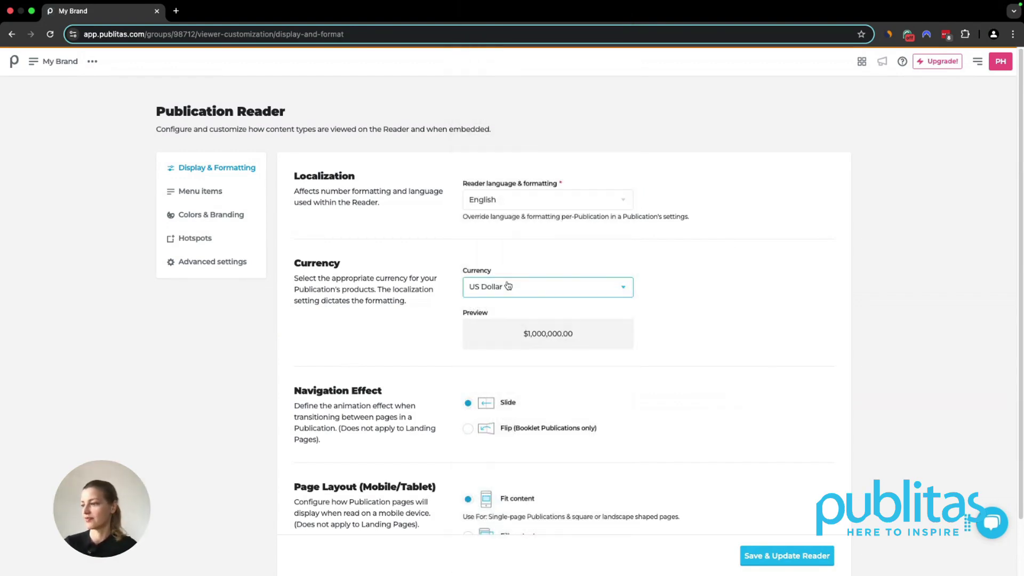
{"action": "left_click", "coordinate": [789, 557]}
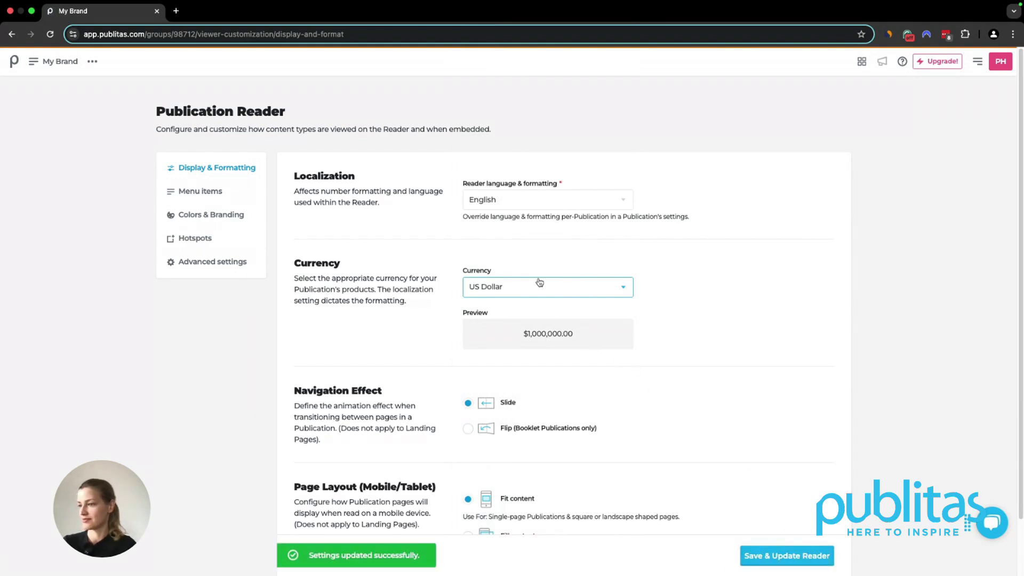
Open the Luma Catalog from the publications overview and view the product hotspot on its cover
{"action": "left_click", "coordinate": [16, 63]}
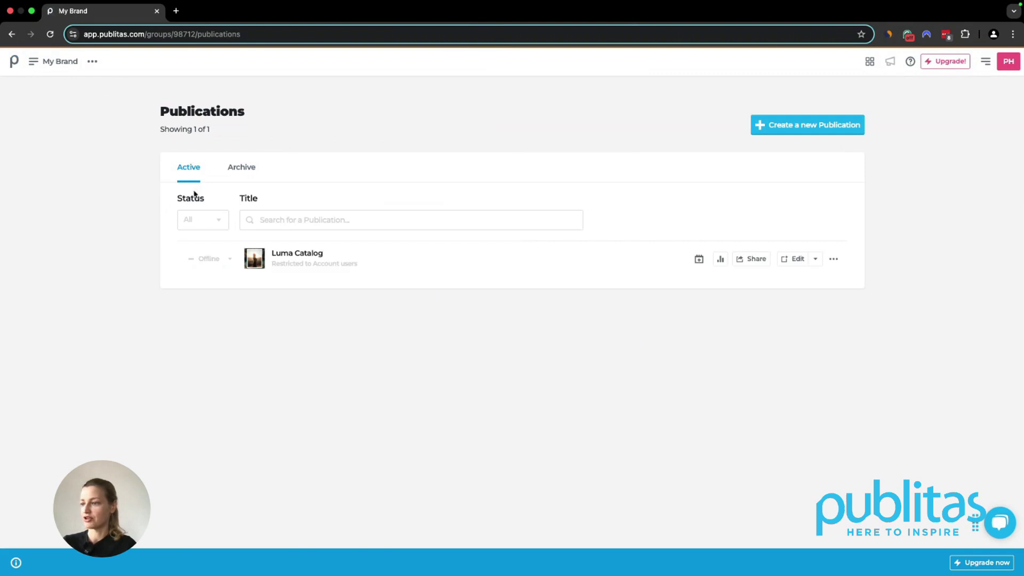
{"action": "left_click", "coordinate": [254, 258]}
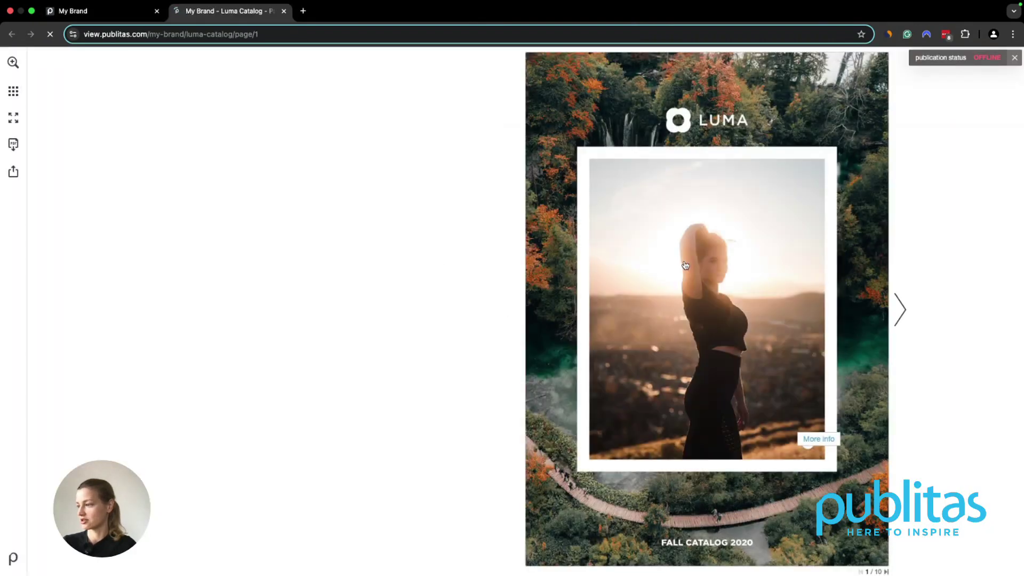
{"action": "left_click", "coordinate": [685, 261]}
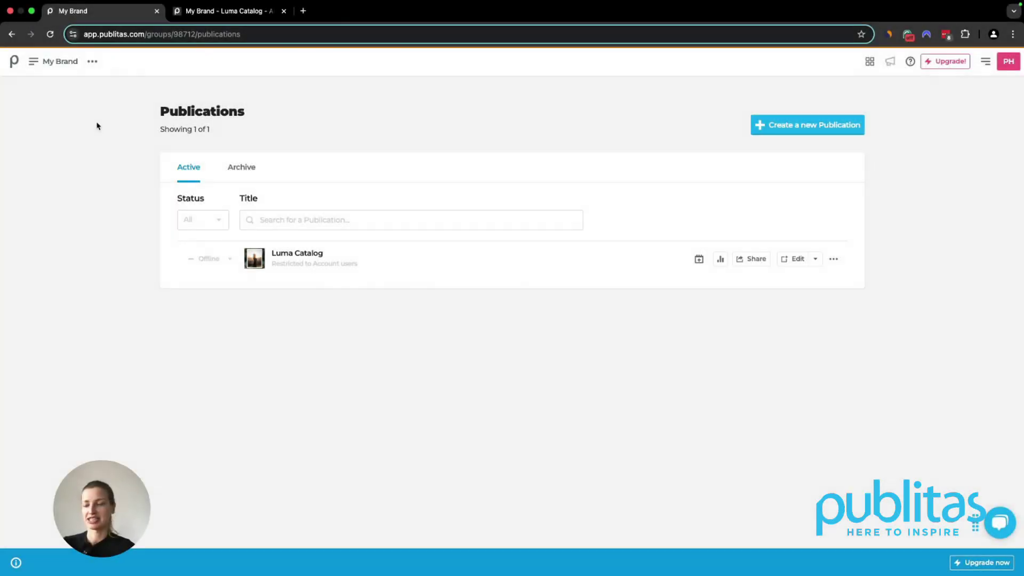
Open the Publication Reader's Colors & Branding settings and set the hotspot hover text color to #7D8B73
{"action": "left_click", "coordinate": [92, 61]}
{"action": "left_click", "coordinate": [120, 134]}
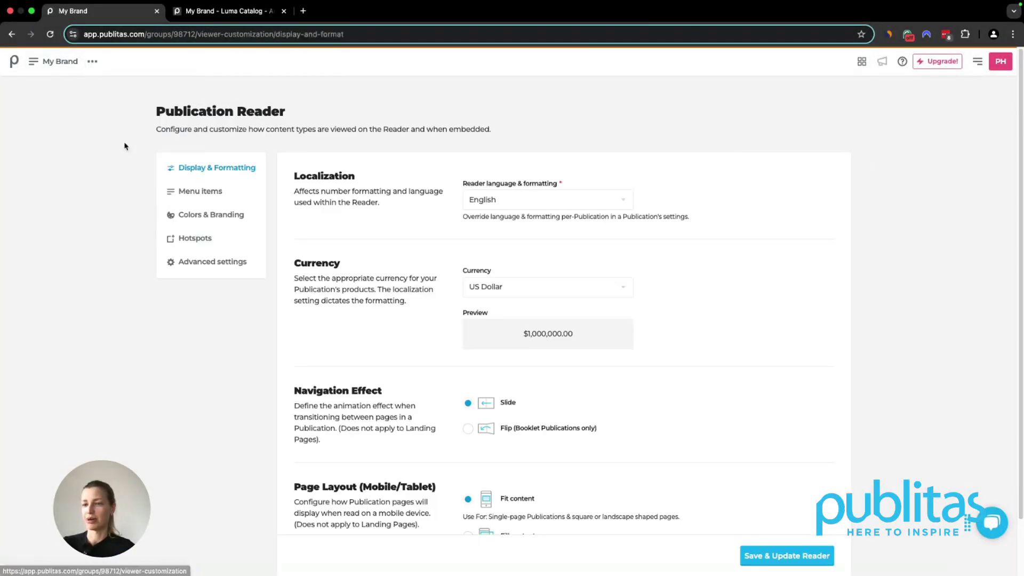
{"action": "left_click", "coordinate": [198, 215]}
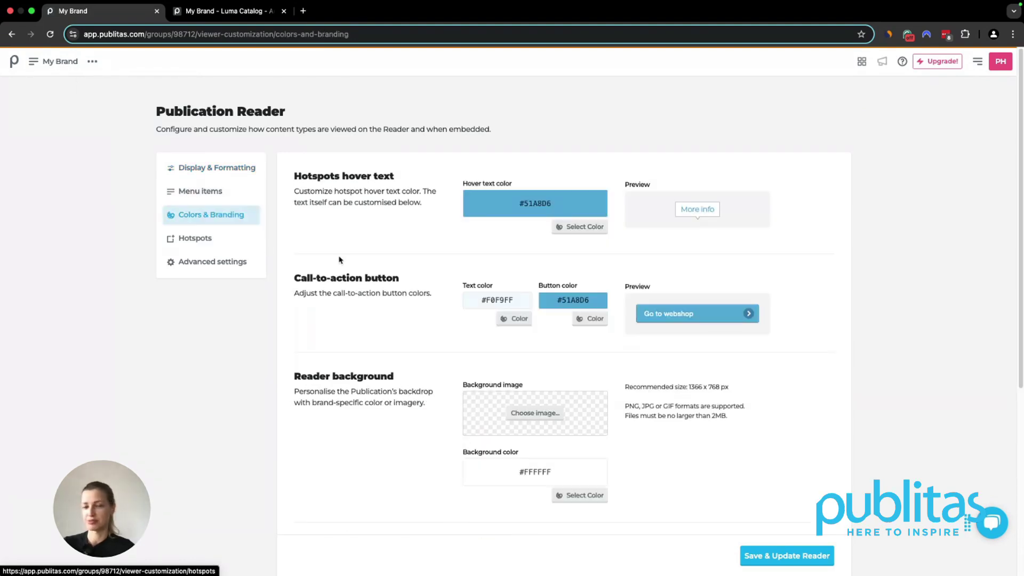
{"action": "left_click", "coordinate": [582, 228]}
{"action": "double_click", "coordinate": [540, 344]}
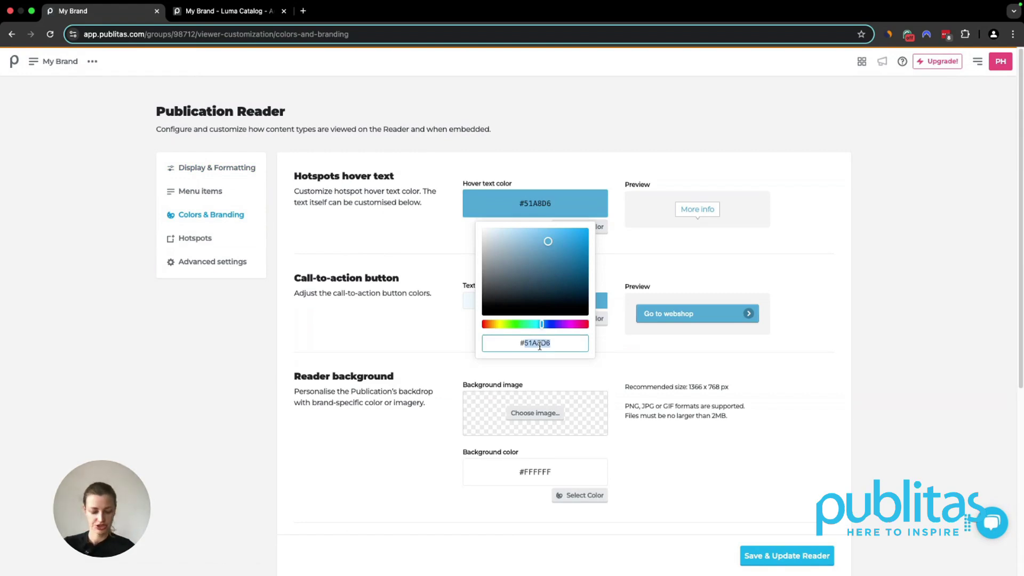
{"action": "type", "text": "7D8B73"}
{"action": "left_click", "coordinate": [398, 344]}
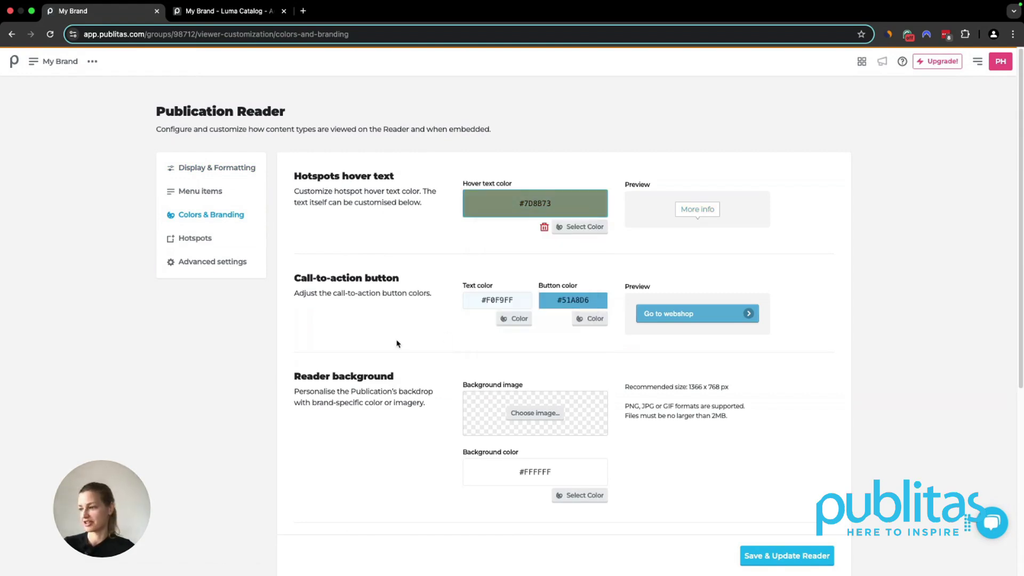
Set the call-to-action button's text color to white, #FFFFFF
{"action": "scroll", "coordinate": [397, 343], "scroll_direction": "down", "scroll_amount": 1}
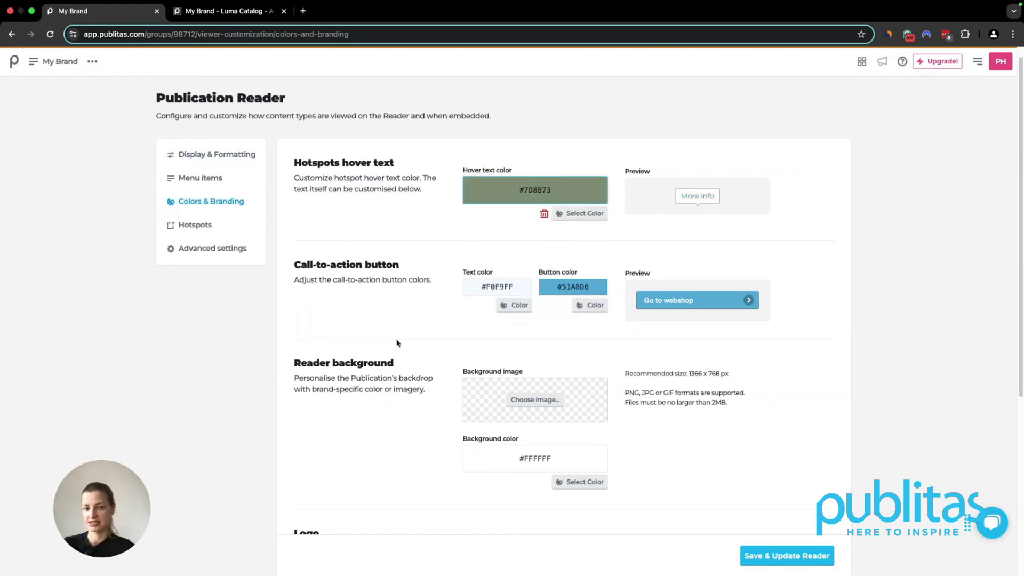
{"action": "left_click", "coordinate": [508, 315]}
{"action": "left_click_drag", "start_coordinate": [451, 313], "coordinate": [447, 308]}
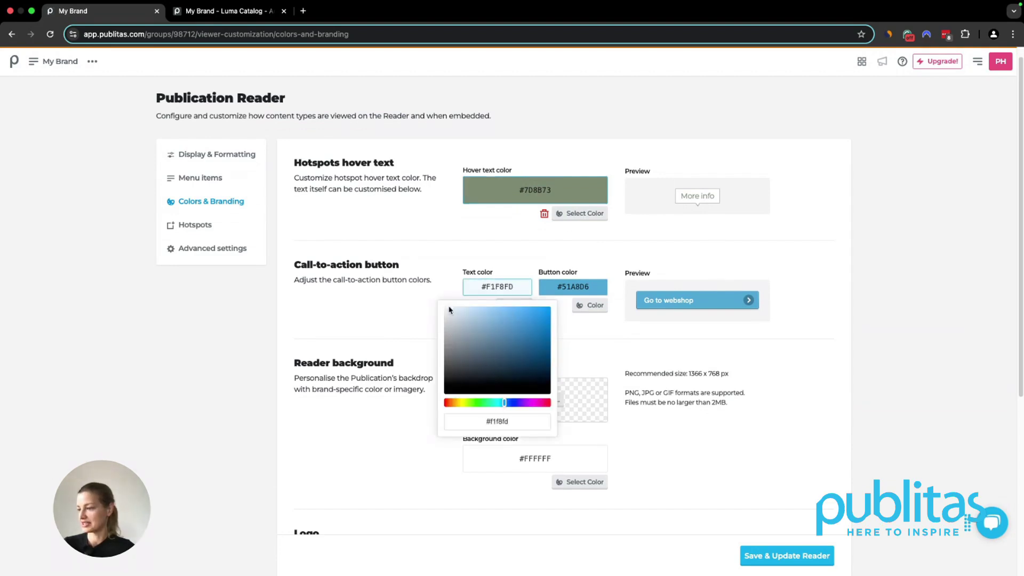
{"action": "left_click", "coordinate": [397, 312]}
Set the call-to-action button color to #7D8B73 and save the reader settings
{"action": "left_click", "coordinate": [590, 306]}
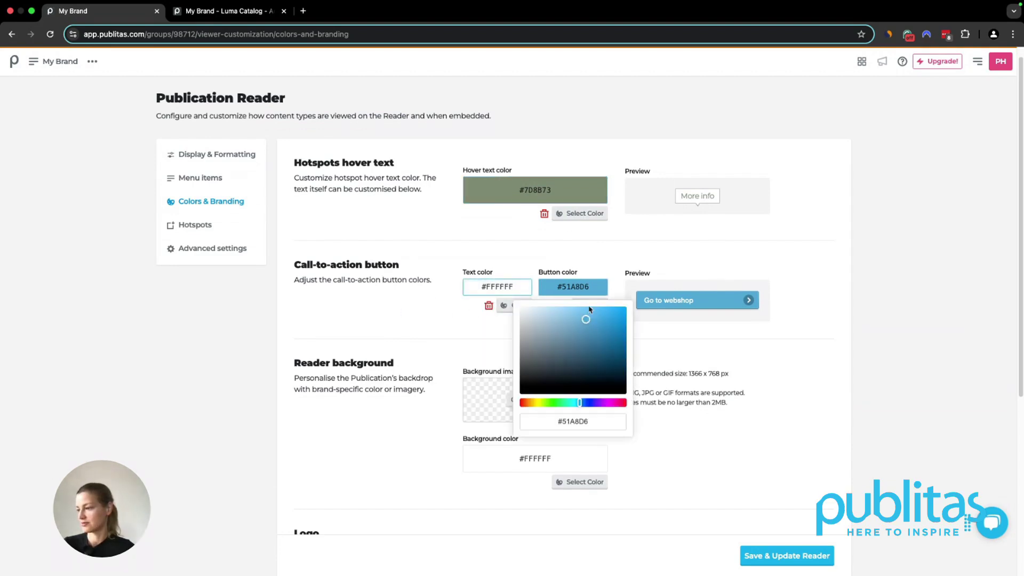
{"action": "double_click", "coordinate": [574, 422]}
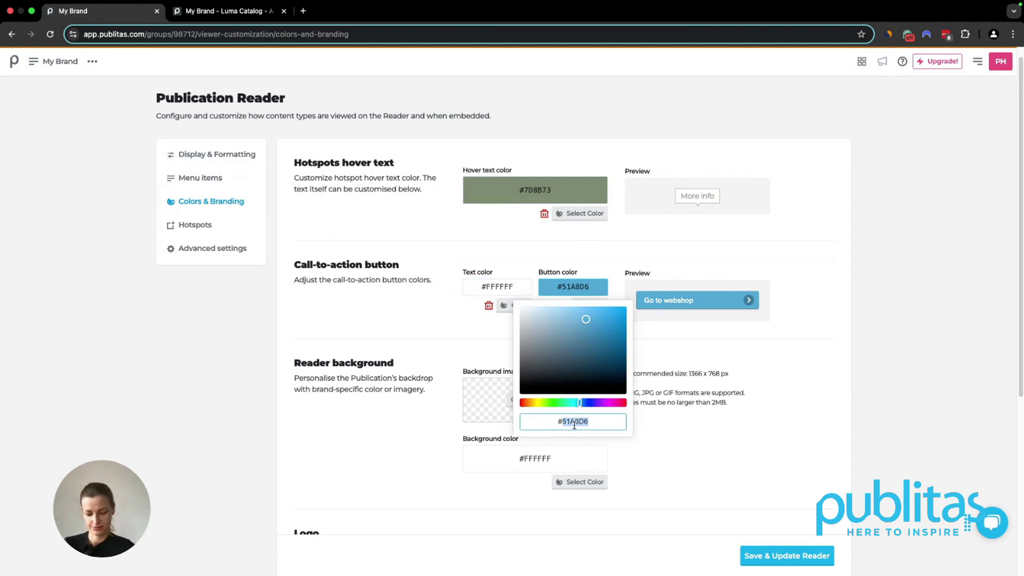
{"action": "type", "text": "7D8B73"}
{"action": "left_click", "coordinate": [396, 325]}
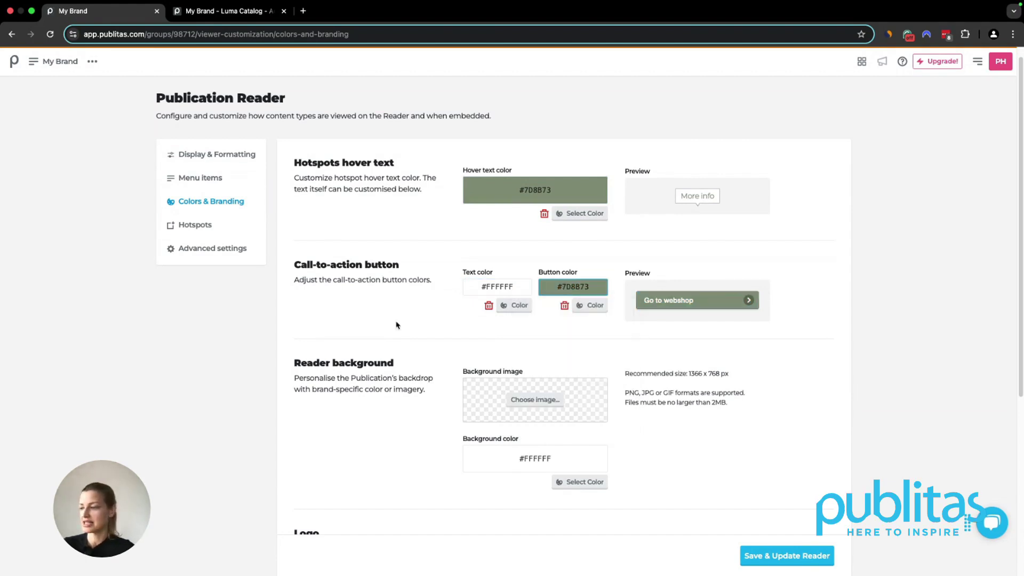
{"action": "scroll", "coordinate": [396, 324], "scroll_direction": "down", "scroll_amount": 3}
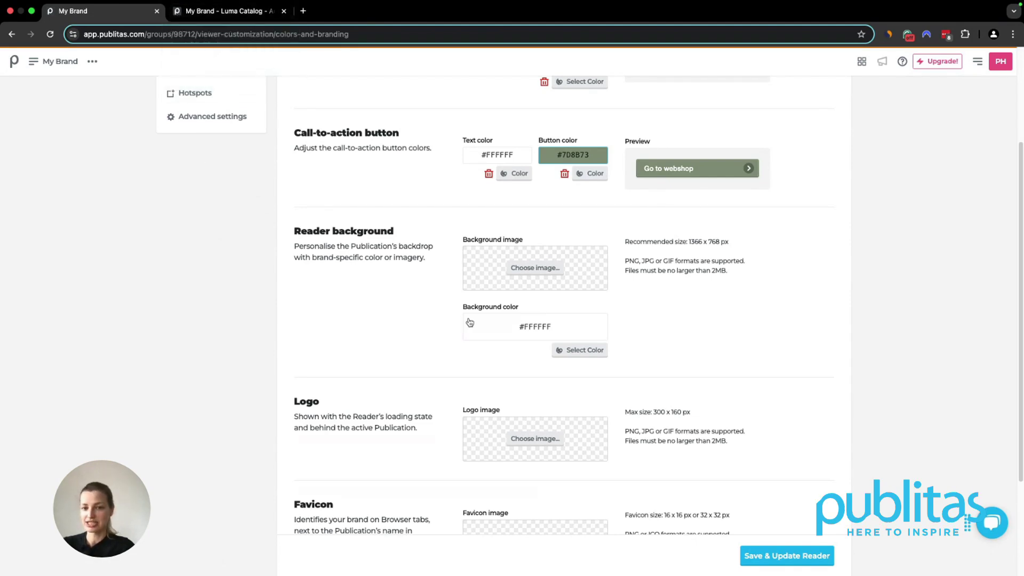
{"action": "left_click", "coordinate": [779, 557]}
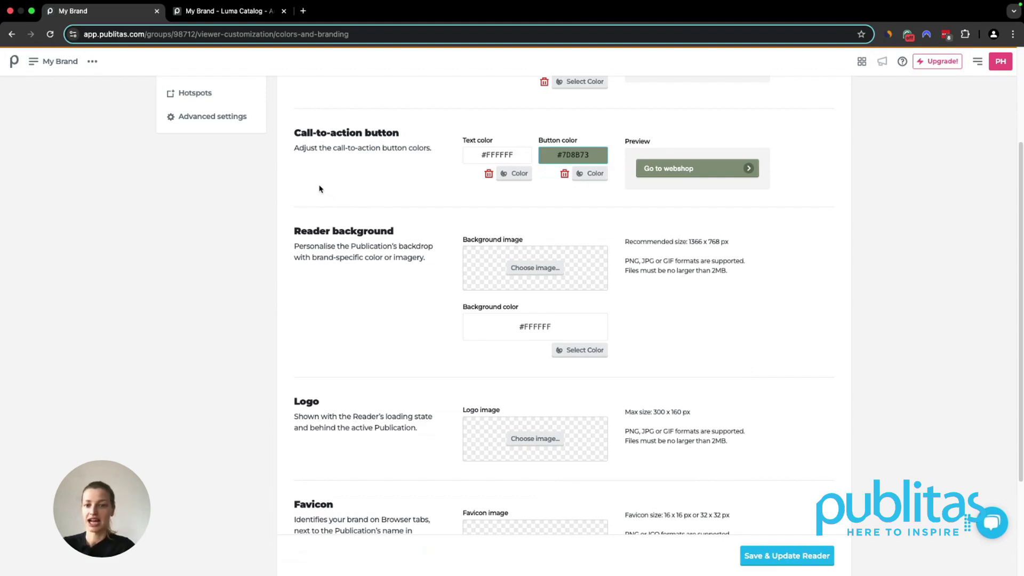
Reload the Luma Catalog and check the call-to-action button's color in the Aeon Capri product details
{"action": "left_click", "coordinate": [224, 10]}
{"action": "left_click", "coordinate": [52, 34]}
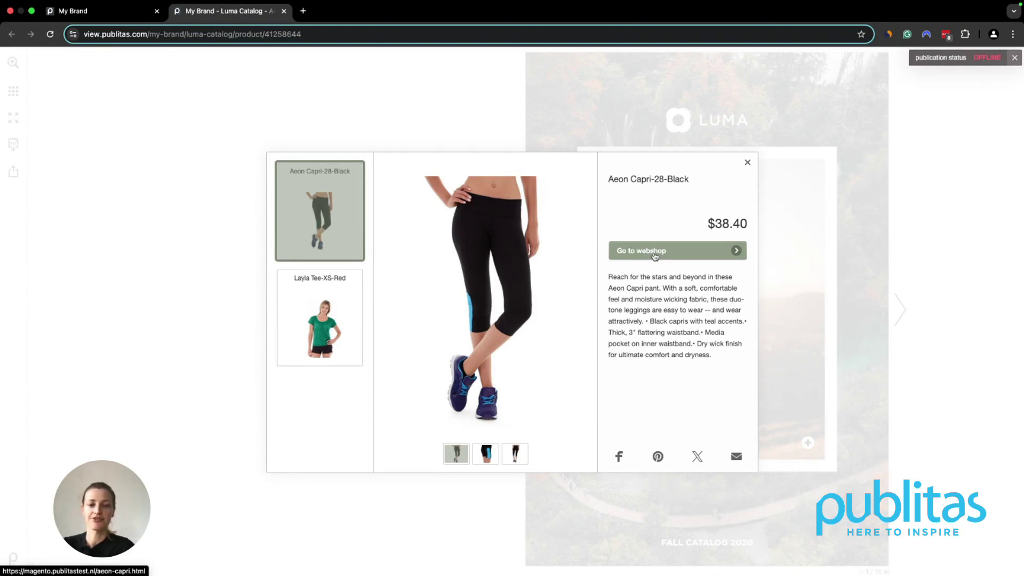
Return to the reader settings, reset the call-to-action button color to its default and save
{"action": "left_click", "coordinate": [96, 20]}
{"action": "left_click", "coordinate": [367, 305]}
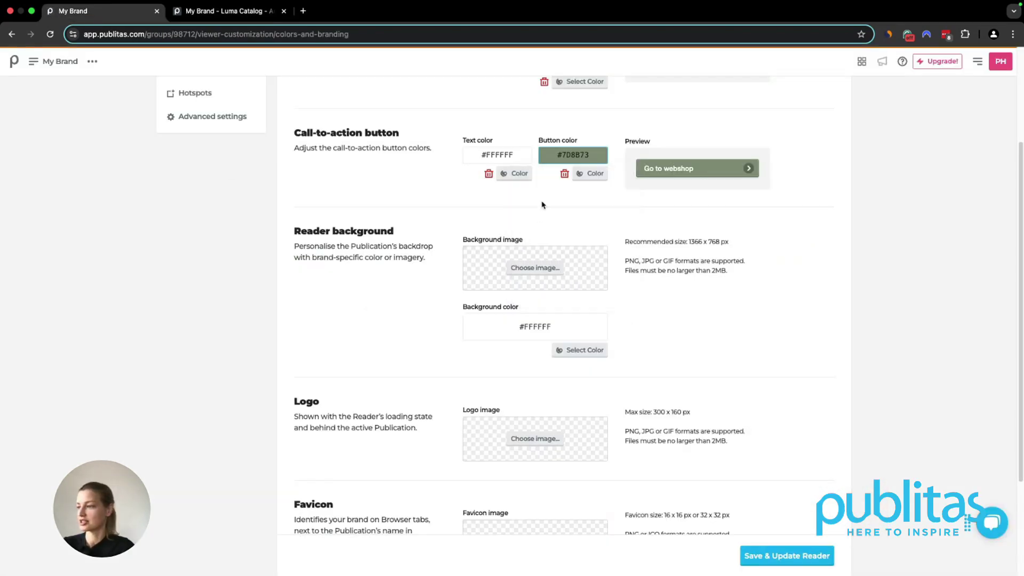
{"action": "left_click", "coordinate": [564, 174]}
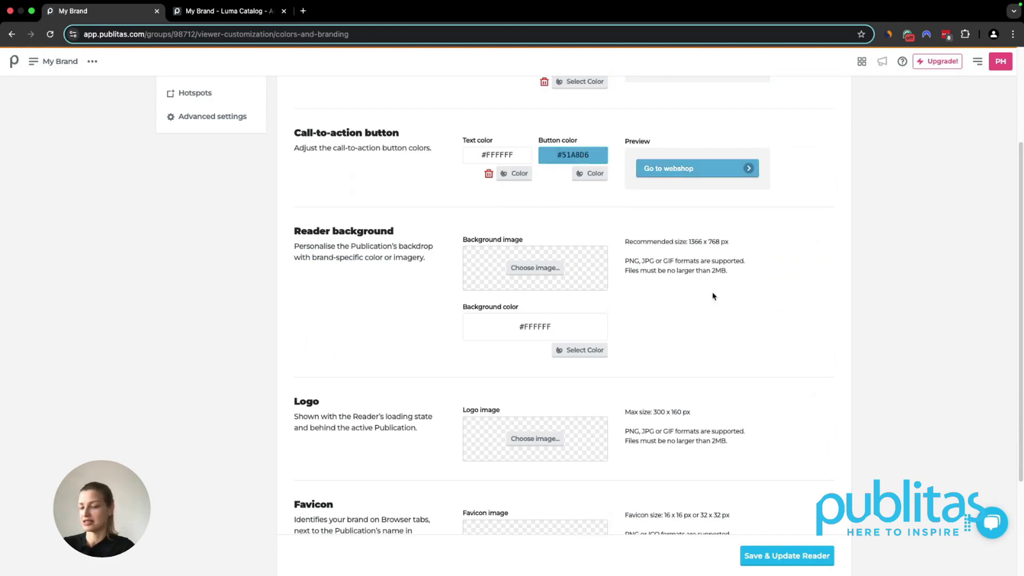
{"action": "left_click", "coordinate": [797, 552]}
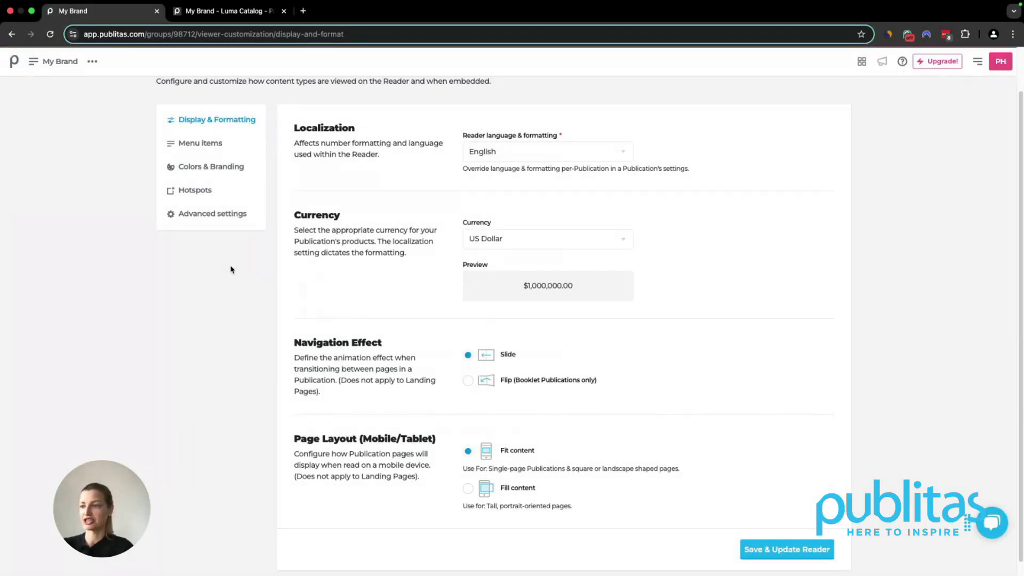
Open the Hotspots settings and upload Icon_36x36.png from the My Catalog folder as the product hotspot icon
{"action": "left_click", "coordinate": [219, 194]}
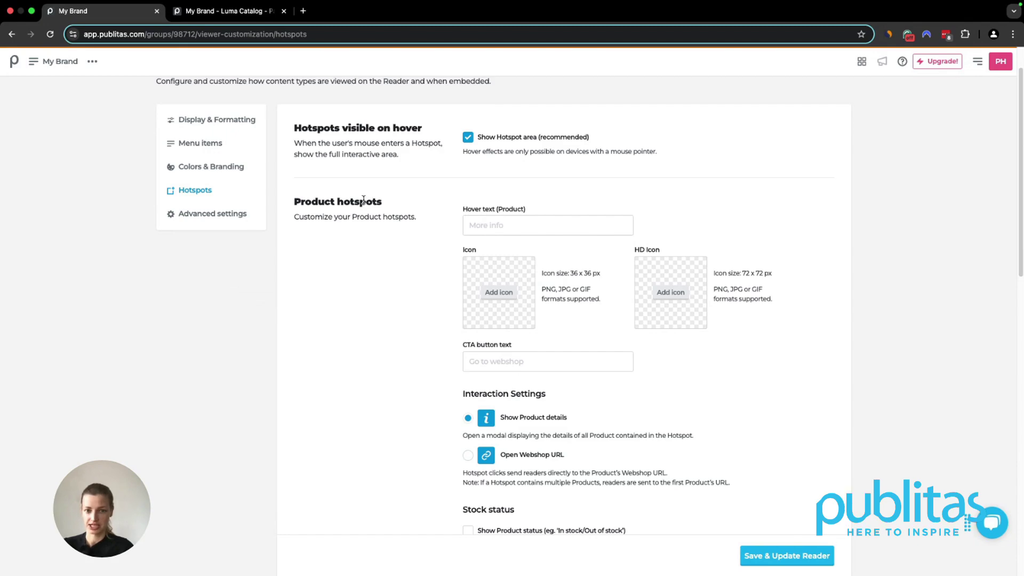
{"action": "left_click", "coordinate": [501, 297]}
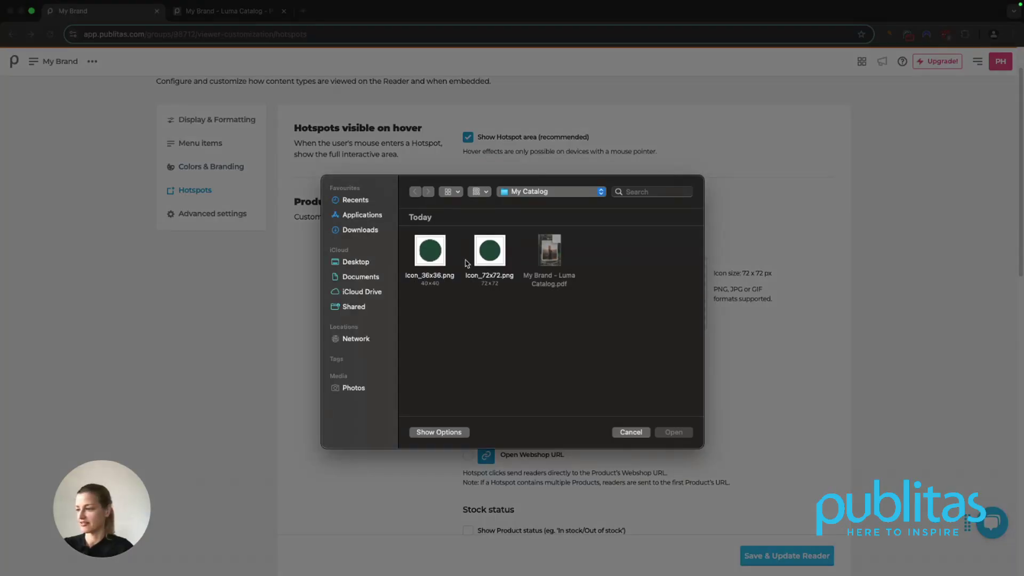
{"action": "left_click", "coordinate": [436, 257]}
{"action": "double_click", "coordinate": [437, 257]}
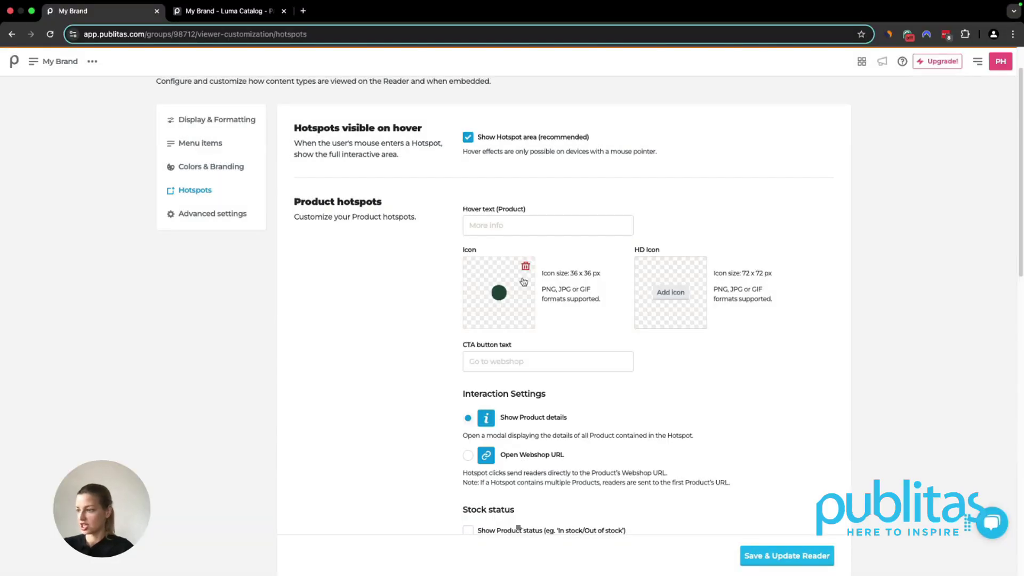
Upload Icon_72x72.png as the HD icon for product hotspots
{"action": "left_click", "coordinate": [666, 295]}
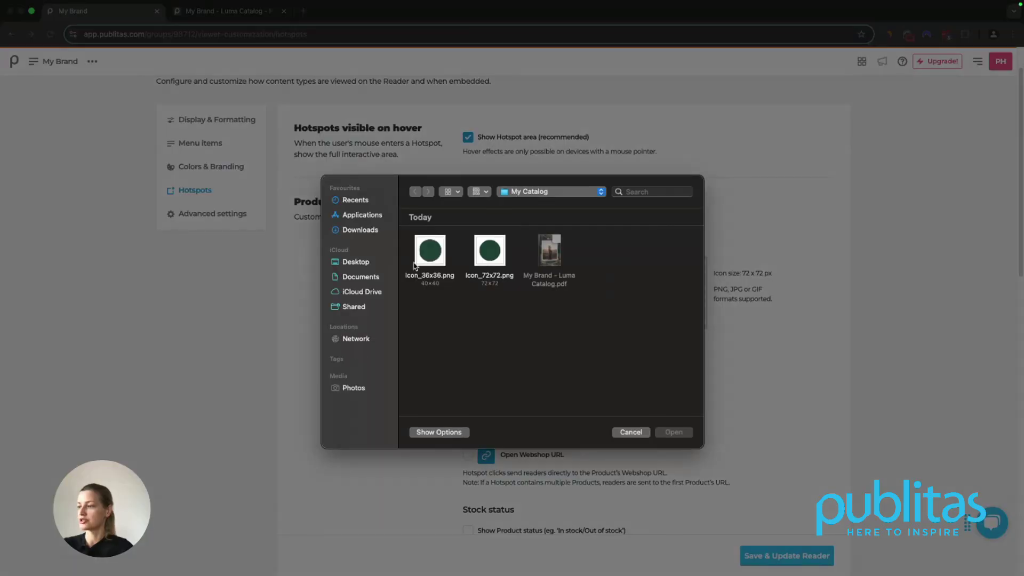
{"action": "left_click", "coordinate": [486, 258]}
{"action": "double_click", "coordinate": [486, 257]}
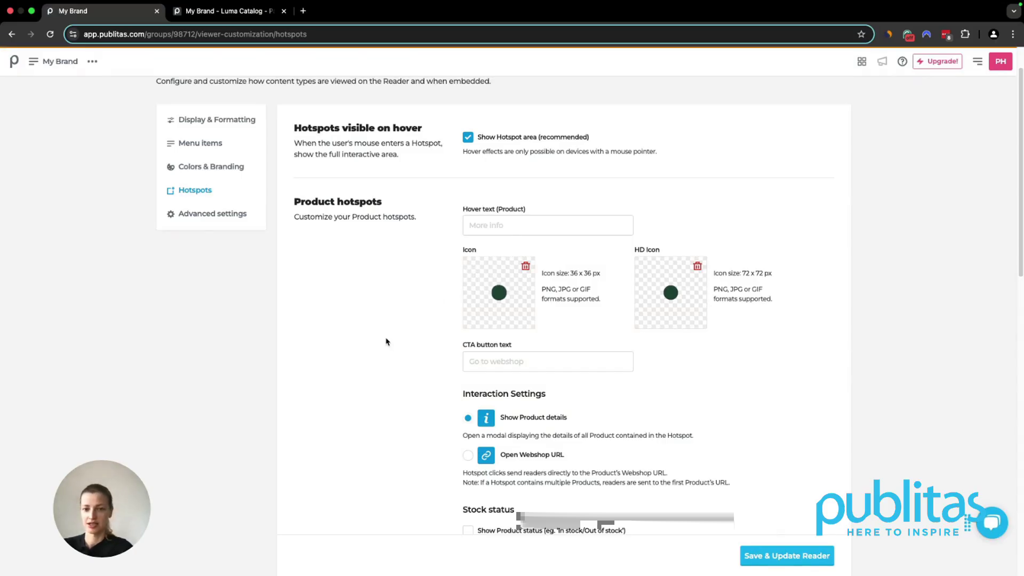
Set the product hotspots' CTA button text to "Go to store" and save the reader settings
{"action": "left_click", "coordinate": [532, 360]}
{"action": "type", "text": "Go to store"}
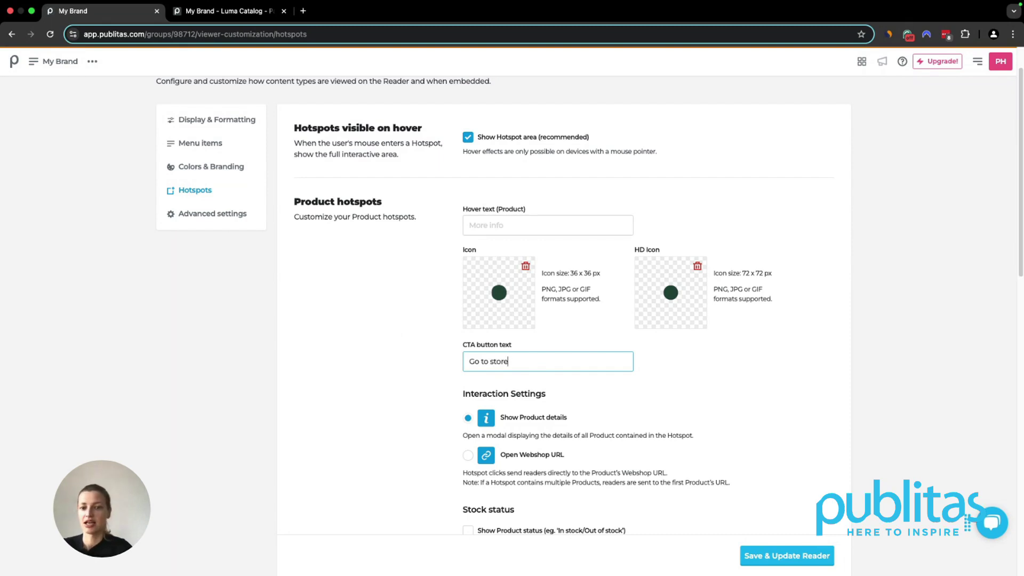
{"action": "left_click", "coordinate": [768, 556]}
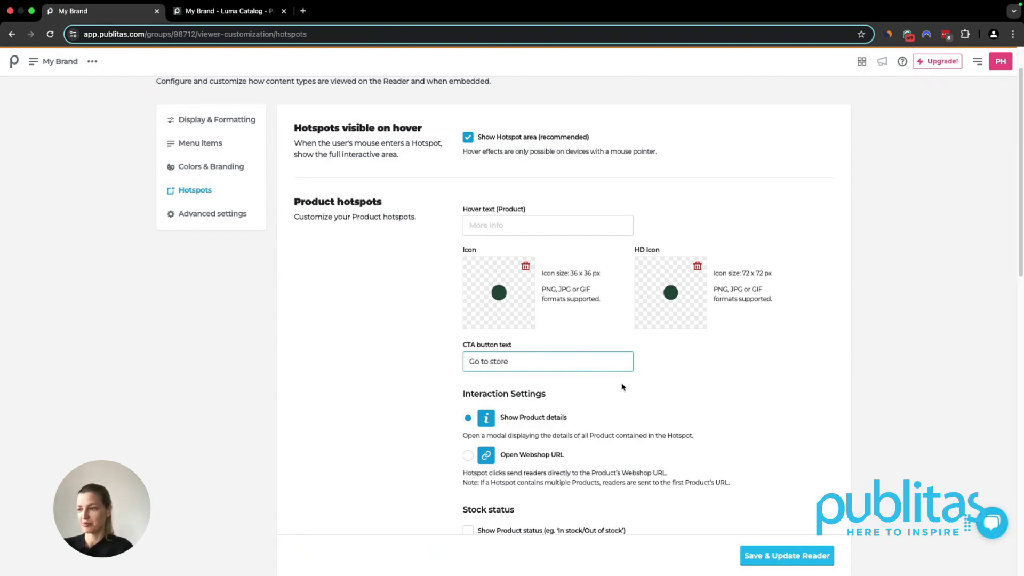
Check the product hotspot icon on the Luma Catalog's cover and the call-to-action button in its product details
{"action": "left_click", "coordinate": [208, 12]}
{"action": "mouse_move", "coordinate": [749, 430]}
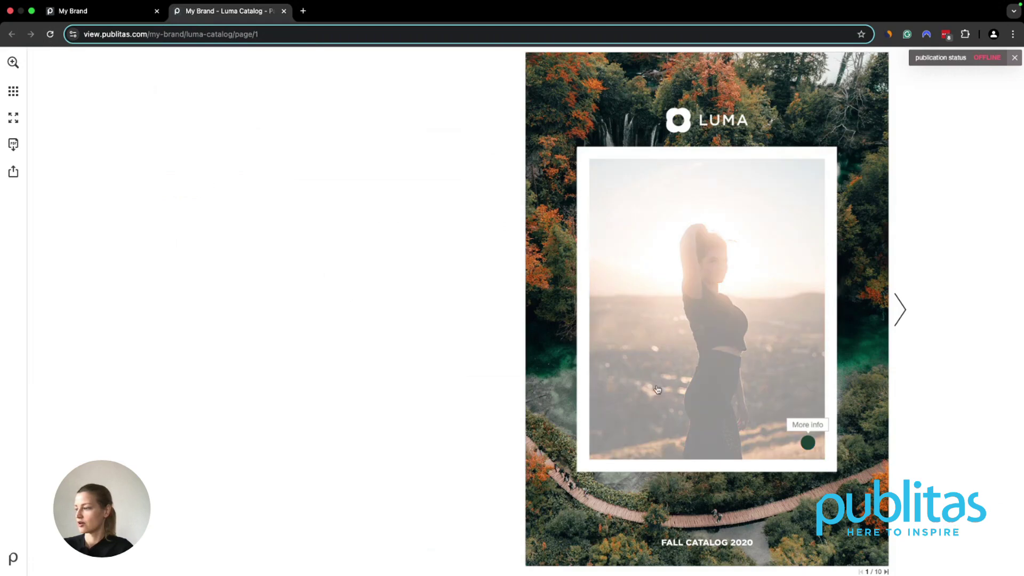
{"action": "left_click", "coordinate": [749, 430]}
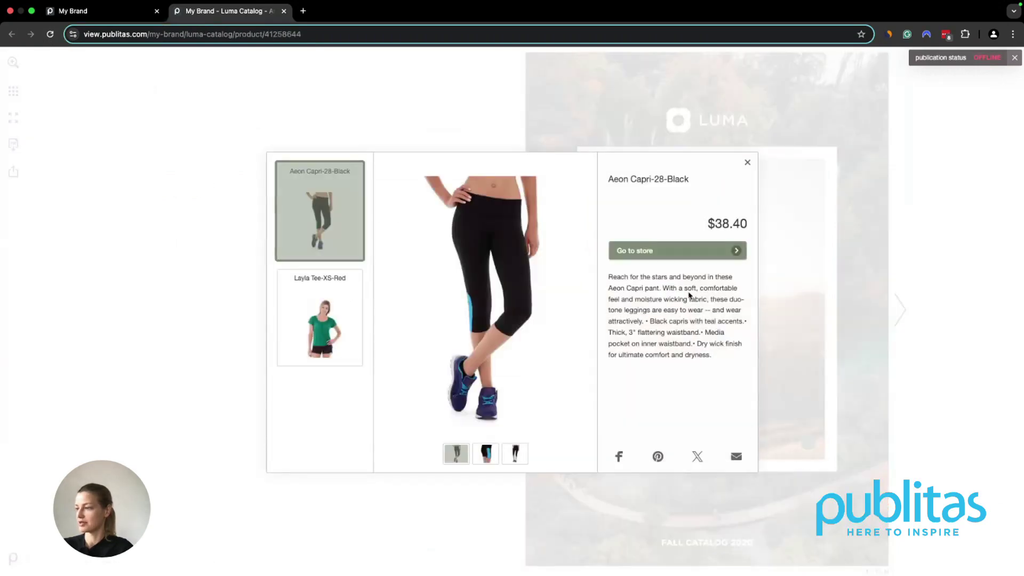
{"action": "left_click", "coordinate": [639, 251]}
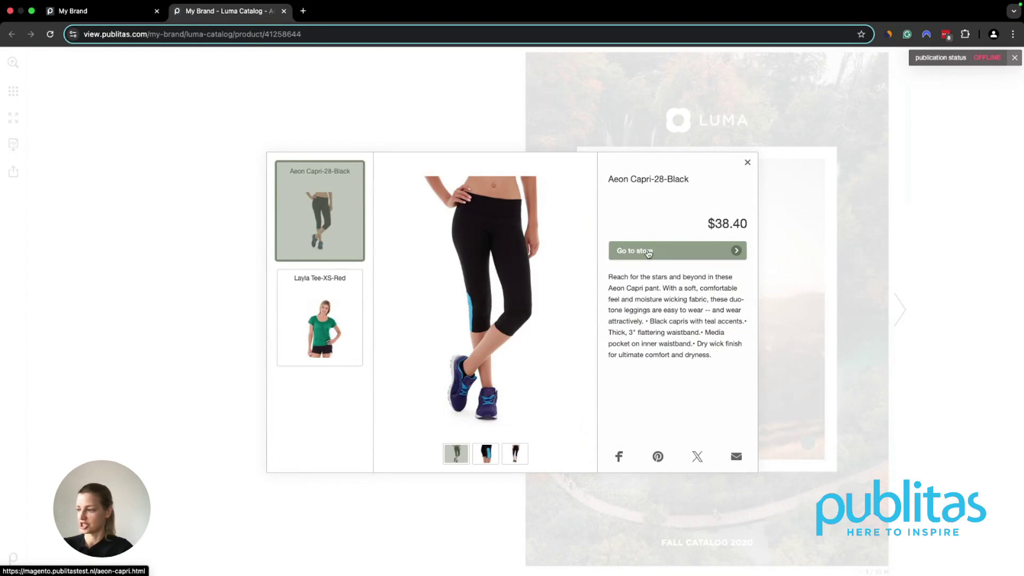